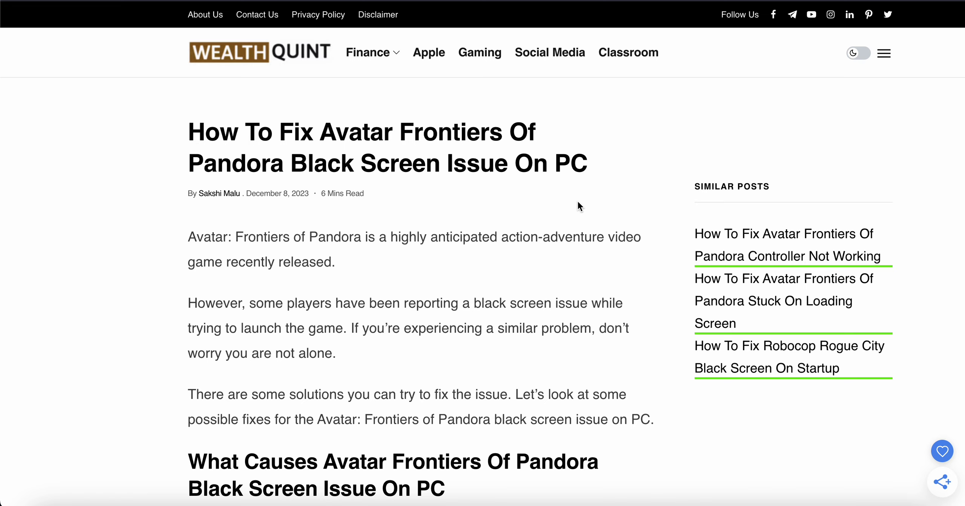
{"action": "scroll", "coordinate": [578, 203], "scroll_direction": "down", "scroll_amount": 1}
{"action": "scroll", "coordinate": [578, 203], "scroll_direction": "down", "scroll_amount": 3}
{"action": "scroll", "coordinate": [578, 203], "scroll_direction": "down", "scroll_amount": 2}
{"action": "scroll", "coordinate": [578, 204], "scroll_direction": "down", "scroll_amount": 3}
{"action": "scroll", "coordinate": [579, 205], "scroll_direction": "down", "scroll_amount": 2}
{"action": "scroll", "coordinate": [578, 205], "scroll_direction": "down", "scroll_amount": 2}
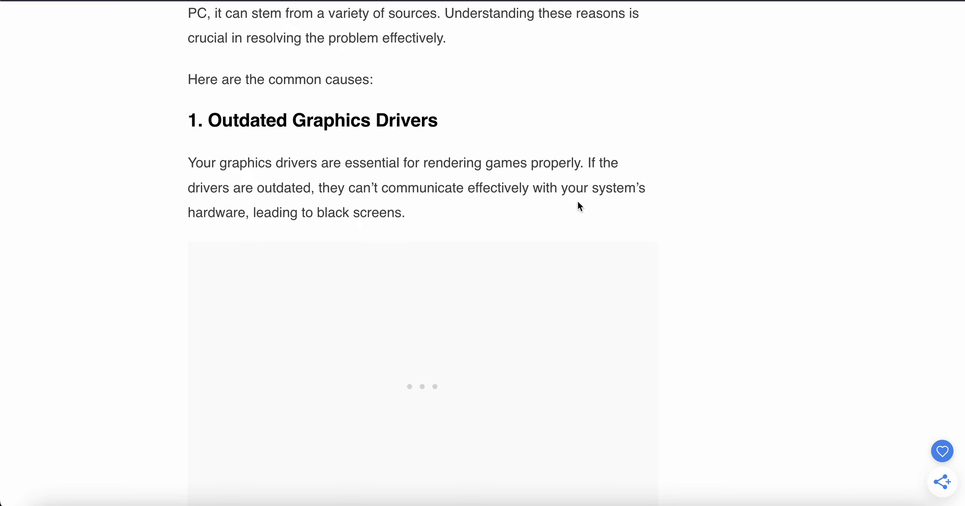
{"action": "scroll", "coordinate": [577, 203], "scroll_direction": "down", "scroll_amount": 1}
{"action": "scroll", "coordinate": [577, 203], "scroll_direction": "down", "scroll_amount": 4}
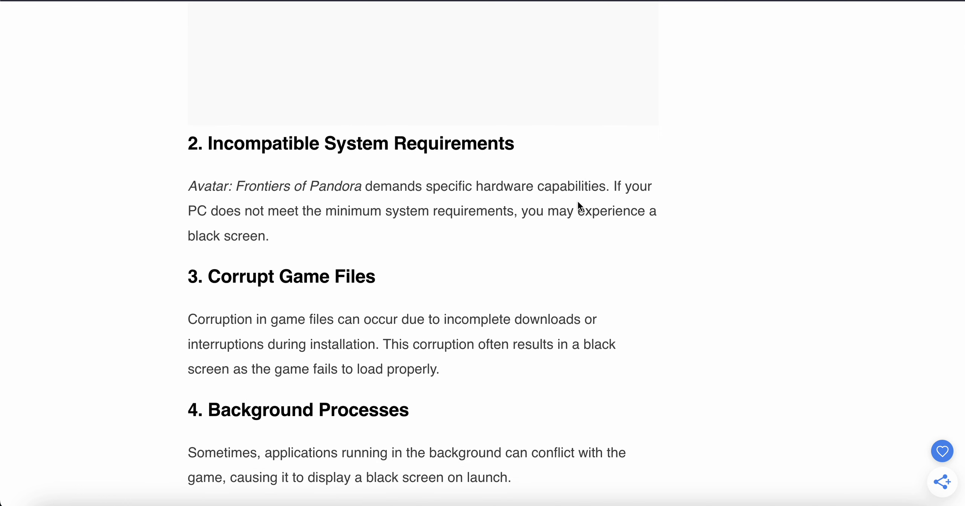
{"action": "scroll", "coordinate": [578, 203], "scroll_direction": "down", "scroll_amount": 1}
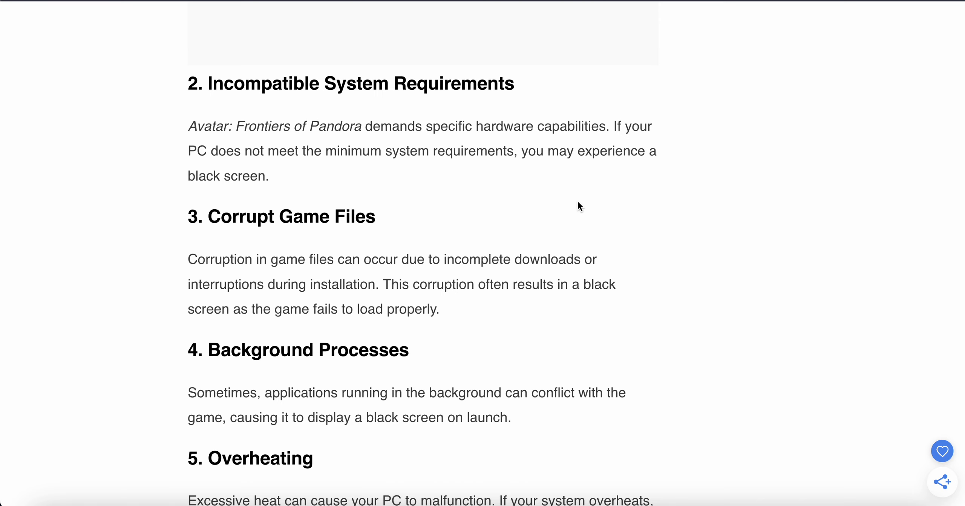
{"action": "scroll", "coordinate": [577, 205], "scroll_direction": "down", "scroll_amount": 2}
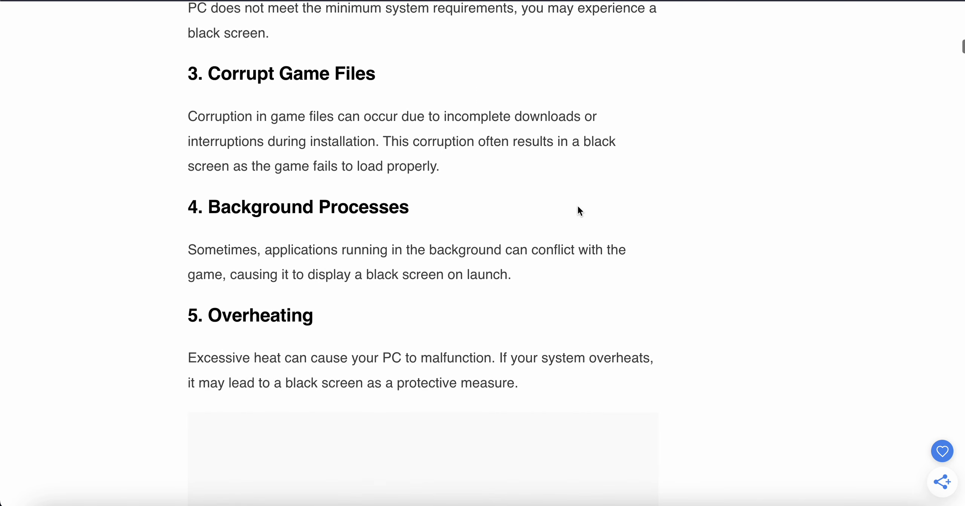
{"action": "scroll", "coordinate": [577, 204], "scroll_direction": "down", "scroll_amount": 1}
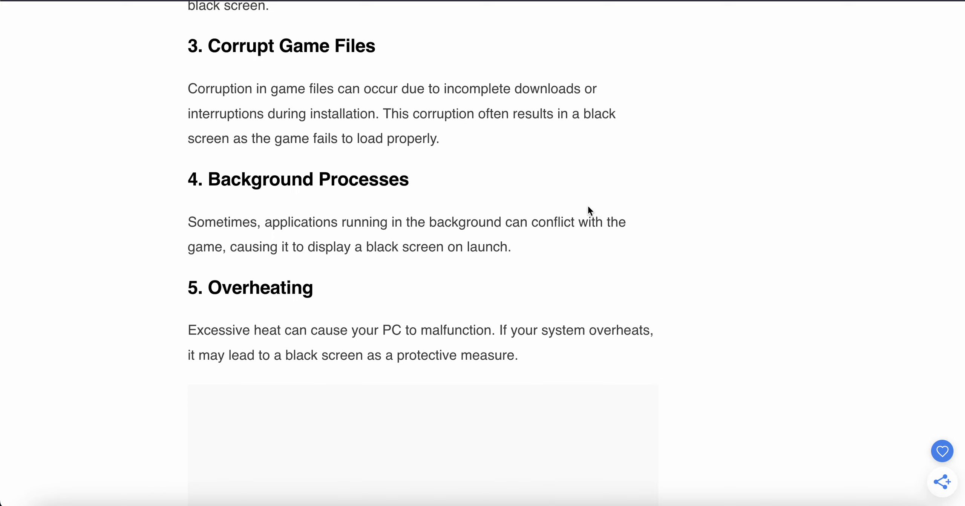
{"action": "scroll", "coordinate": [736, 255], "scroll_direction": "down", "scroll_amount": 2}
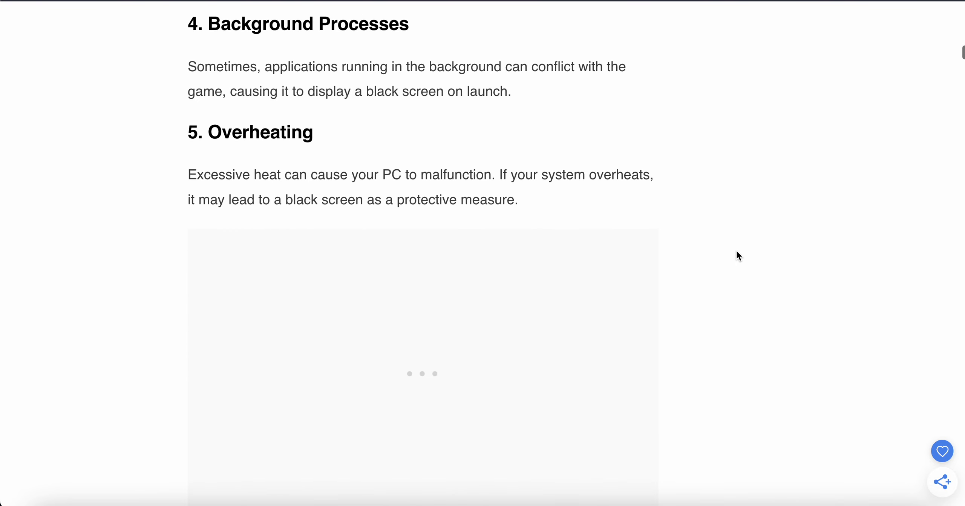
{"action": "scroll", "coordinate": [736, 255], "scroll_direction": "down", "scroll_amount": 1}
{"action": "scroll", "coordinate": [737, 255], "scroll_direction": "down", "scroll_amount": 2}
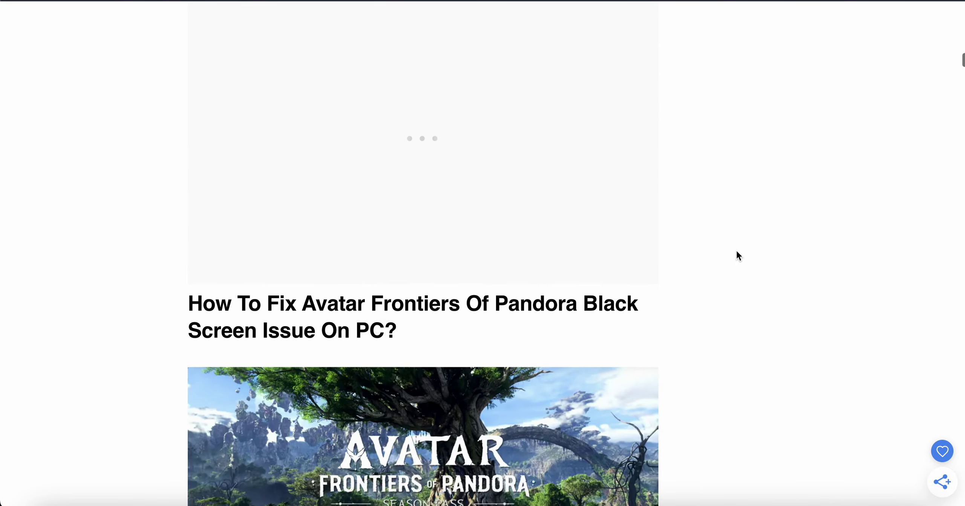
{"action": "scroll", "coordinate": [736, 255], "scroll_direction": "down", "scroll_amount": 2}
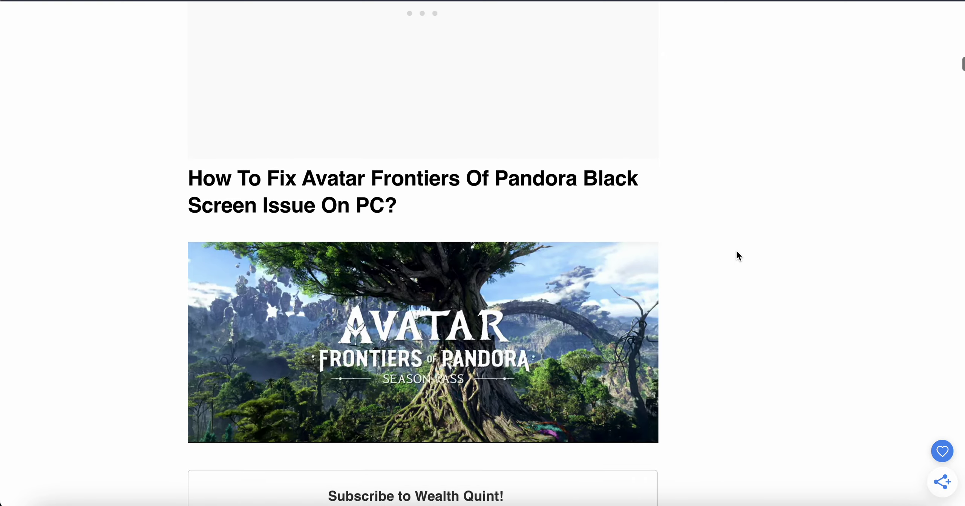
{"action": "scroll", "coordinate": [737, 255], "scroll_direction": "down", "scroll_amount": 1}
{"action": "scroll", "coordinate": [737, 255], "scroll_direction": "down", "scroll_amount": 1}
{"action": "scroll", "coordinate": [736, 255], "scroll_direction": "down", "scroll_amount": 3}
{"action": "scroll", "coordinate": [736, 255], "scroll_direction": "down", "scroll_amount": 4}
{"action": "scroll", "coordinate": [736, 255], "scroll_direction": "down", "scroll_amount": 3}
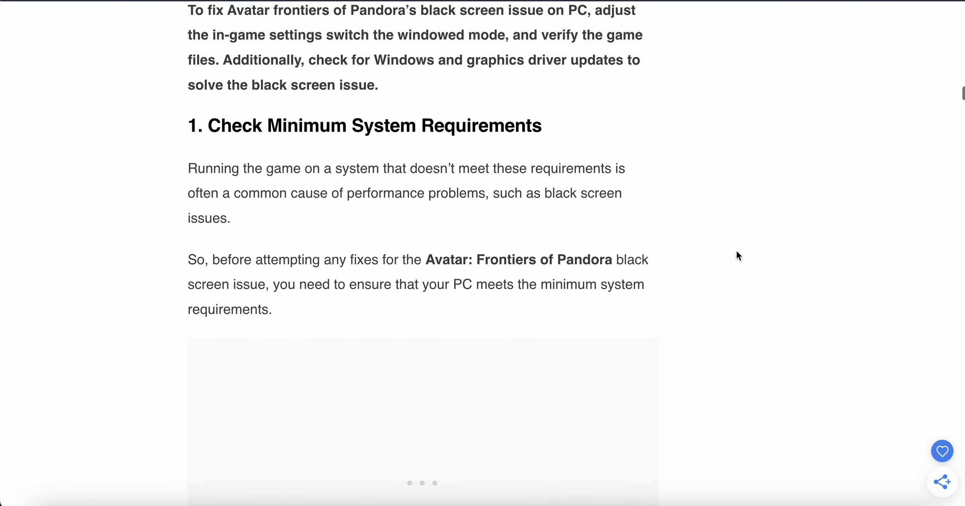
{"action": "scroll", "coordinate": [736, 256], "scroll_direction": "down", "scroll_amount": 2}
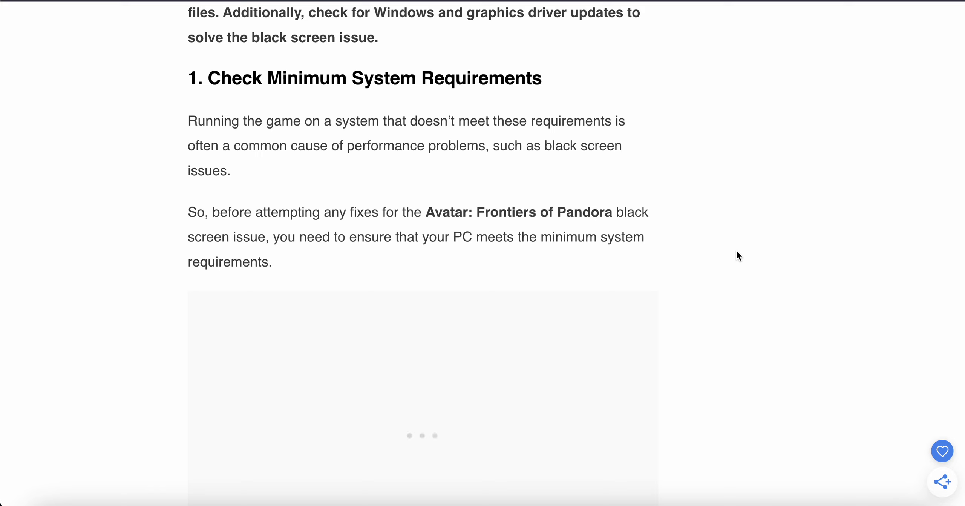
{"action": "scroll", "coordinate": [735, 256], "scroll_direction": "down", "scroll_amount": 1}
{"action": "scroll", "coordinate": [735, 256], "scroll_direction": "down", "scroll_amount": 4}
{"action": "scroll", "coordinate": [736, 256], "scroll_direction": "down", "scroll_amount": 1}
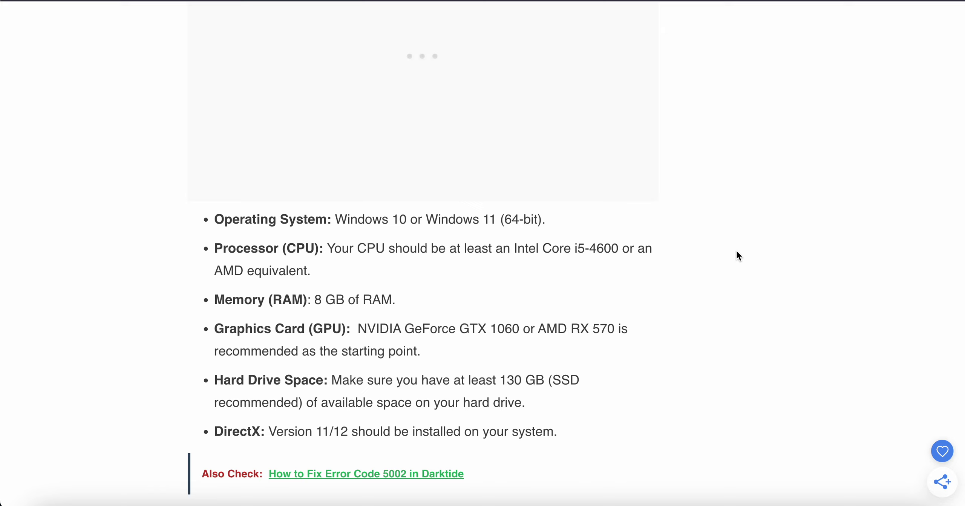
{"action": "scroll", "coordinate": [736, 256], "scroll_direction": "down", "scroll_amount": 3}
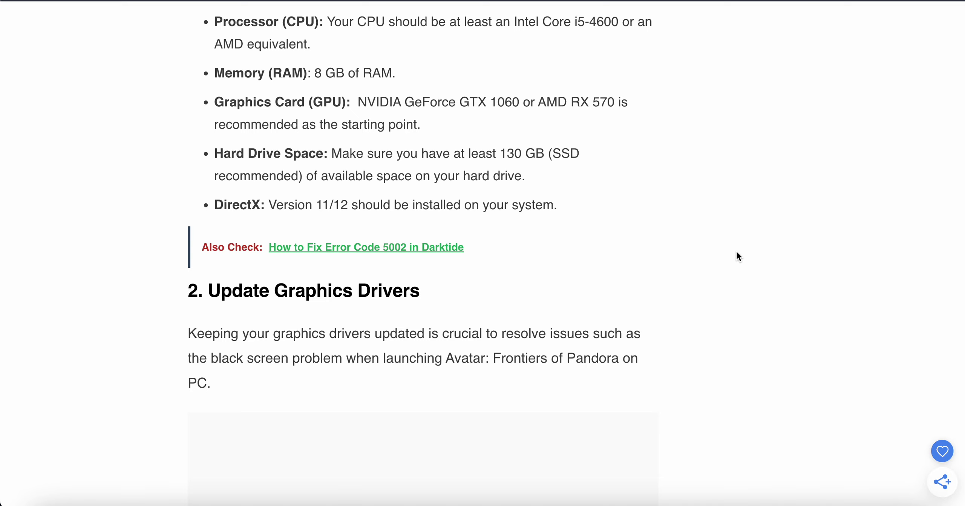
{"action": "scroll", "coordinate": [737, 256], "scroll_direction": "down", "scroll_amount": 2}
{"action": "scroll", "coordinate": [737, 255], "scroll_direction": "down", "scroll_amount": 1}
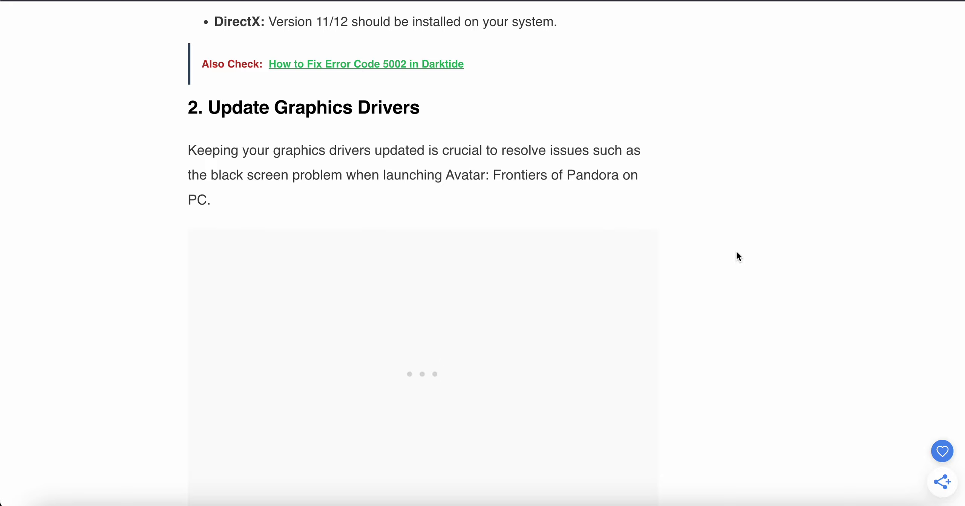
{"action": "scroll", "coordinate": [737, 256], "scroll_direction": "down", "scroll_amount": 3}
{"action": "scroll", "coordinate": [737, 256], "scroll_direction": "down", "scroll_amount": 2}
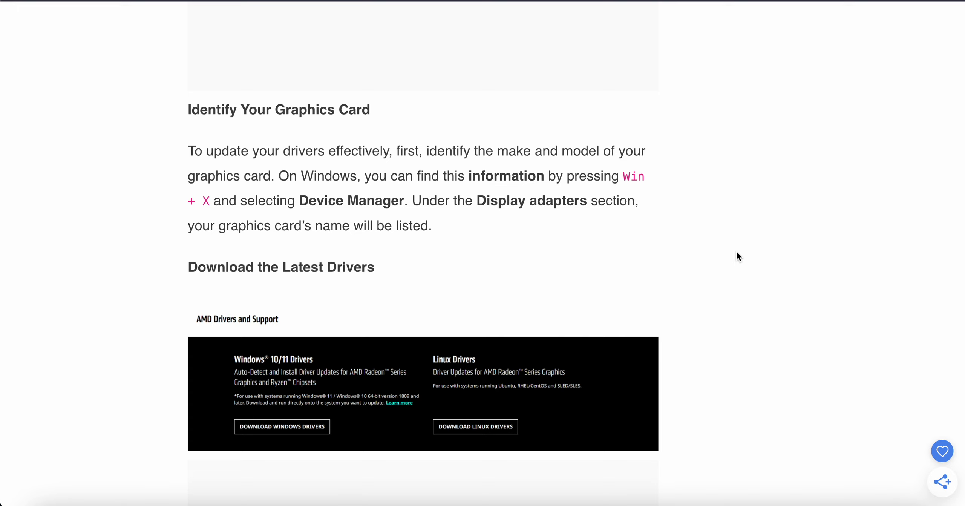
{"action": "scroll", "coordinate": [737, 255], "scroll_direction": "down", "scroll_amount": 2}
{"action": "scroll", "coordinate": [736, 256], "scroll_direction": "down", "scroll_amount": 2}
{"action": "scroll", "coordinate": [736, 256], "scroll_direction": "down", "scroll_amount": 3}
{"action": "scroll", "coordinate": [737, 256], "scroll_direction": "down", "scroll_amount": 1}
{"action": "scroll", "coordinate": [737, 256], "scroll_direction": "down", "scroll_amount": 2}
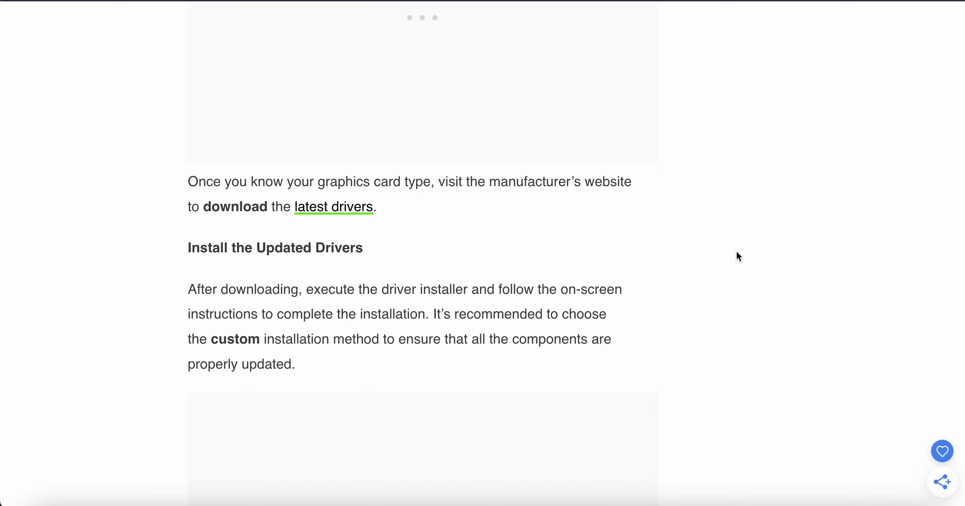
{"action": "scroll", "coordinate": [737, 256], "scroll_direction": "down", "scroll_amount": 2}
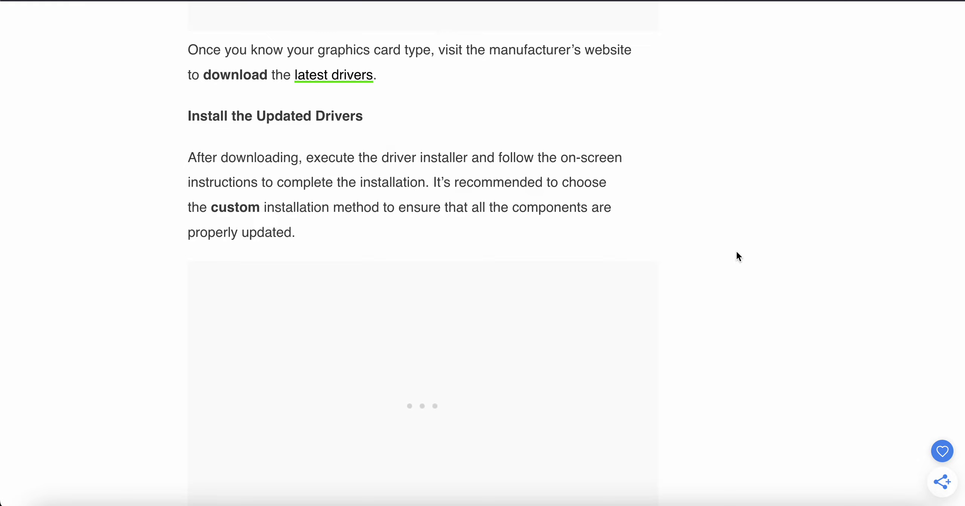
{"action": "scroll", "coordinate": [737, 252], "scroll_direction": "down", "scroll_amount": 2}
{"action": "scroll", "coordinate": [736, 252], "scroll_direction": "down", "scroll_amount": 1}
{"action": "scroll", "coordinate": [737, 256], "scroll_direction": "down", "scroll_amount": 1}
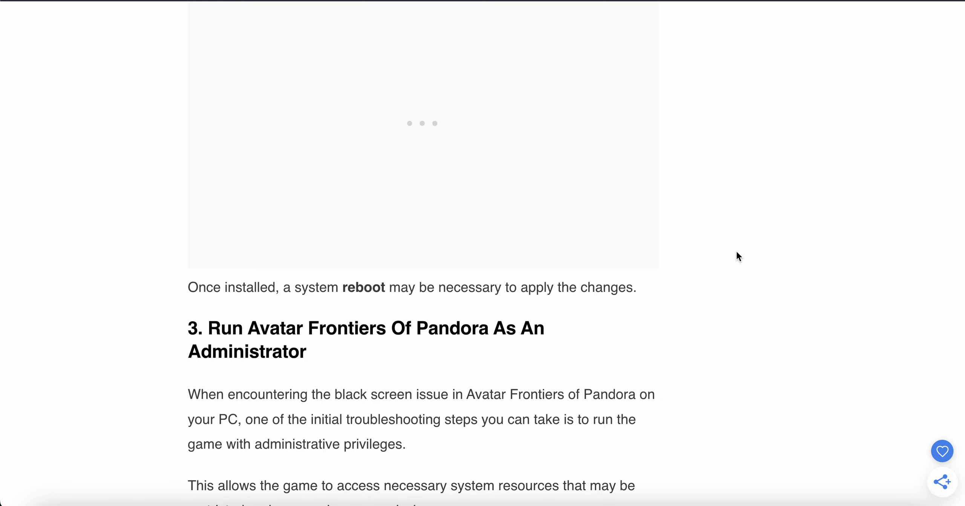
{"action": "scroll", "coordinate": [736, 256], "scroll_direction": "down", "scroll_amount": 2}
{"action": "scroll", "coordinate": [736, 255], "scroll_direction": "down", "scroll_amount": 2}
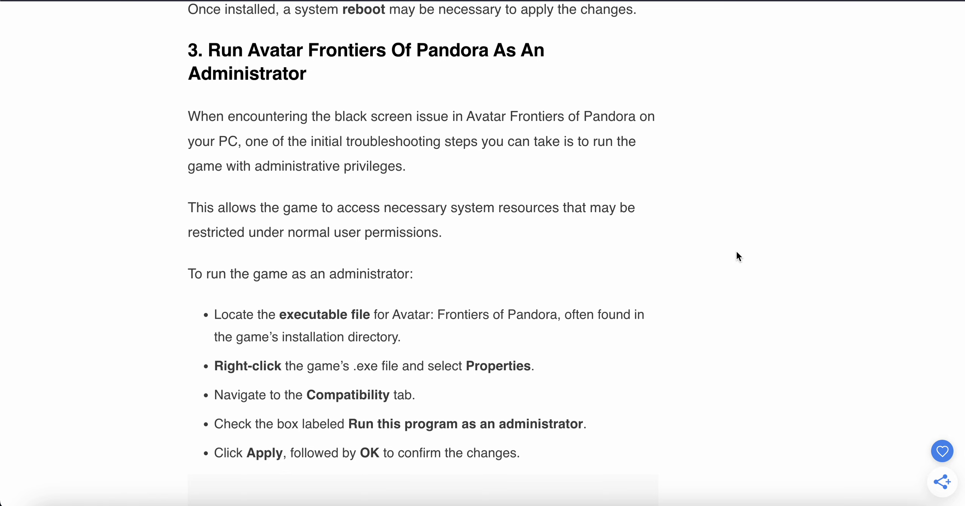
{"action": "scroll", "coordinate": [737, 256], "scroll_direction": "down", "scroll_amount": 3}
{"action": "scroll", "coordinate": [737, 256], "scroll_direction": "down", "scroll_amount": 4}
{"action": "scroll", "coordinate": [737, 256], "scroll_direction": "down", "scroll_amount": 4}
{"action": "scroll", "coordinate": [737, 256], "scroll_direction": "up", "scroll_amount": 2}
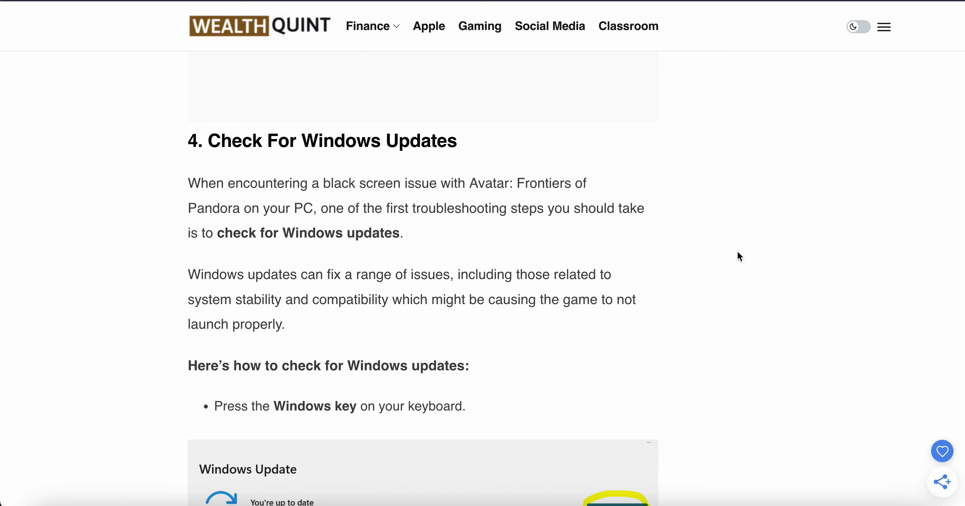
{"action": "scroll", "coordinate": [738, 252], "scroll_direction": "down", "scroll_amount": 2}
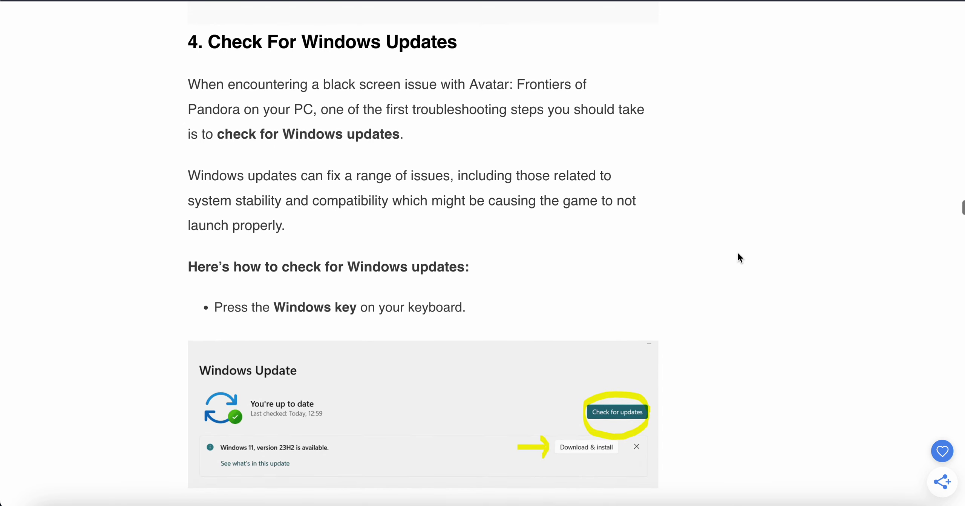
{"action": "scroll", "coordinate": [738, 258], "scroll_direction": "down", "scroll_amount": 1}
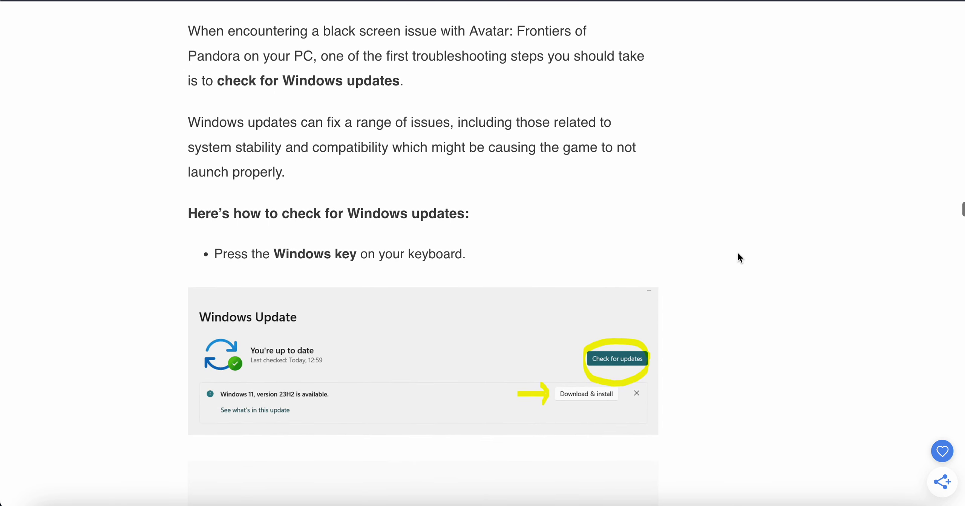
{"action": "scroll", "coordinate": [738, 257], "scroll_direction": "down", "scroll_amount": 1}
{"action": "scroll", "coordinate": [738, 258], "scroll_direction": "down", "scroll_amount": 3}
{"action": "scroll", "coordinate": [738, 258], "scroll_direction": "down", "scroll_amount": 1}
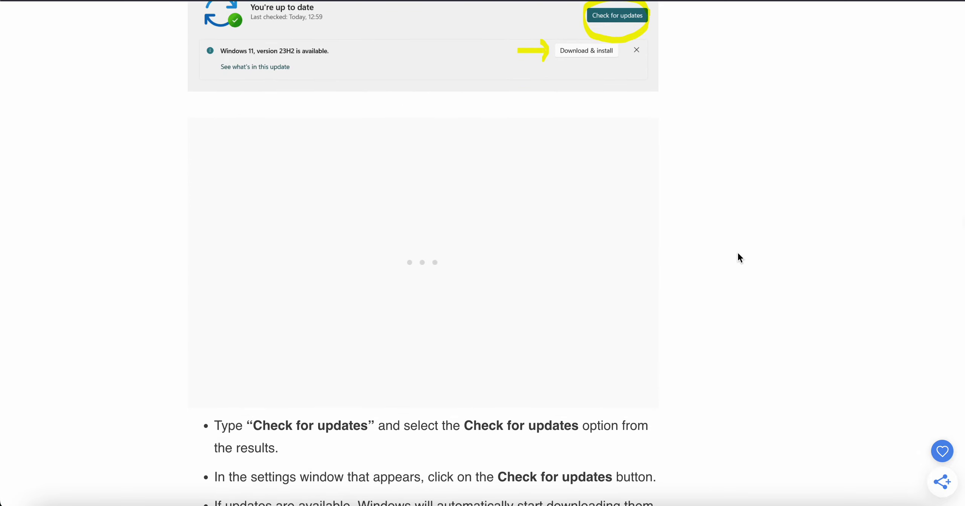
{"action": "scroll", "coordinate": [738, 257], "scroll_direction": "down", "scroll_amount": 1}
{"action": "scroll", "coordinate": [738, 257], "scroll_direction": "down", "scroll_amount": 1}
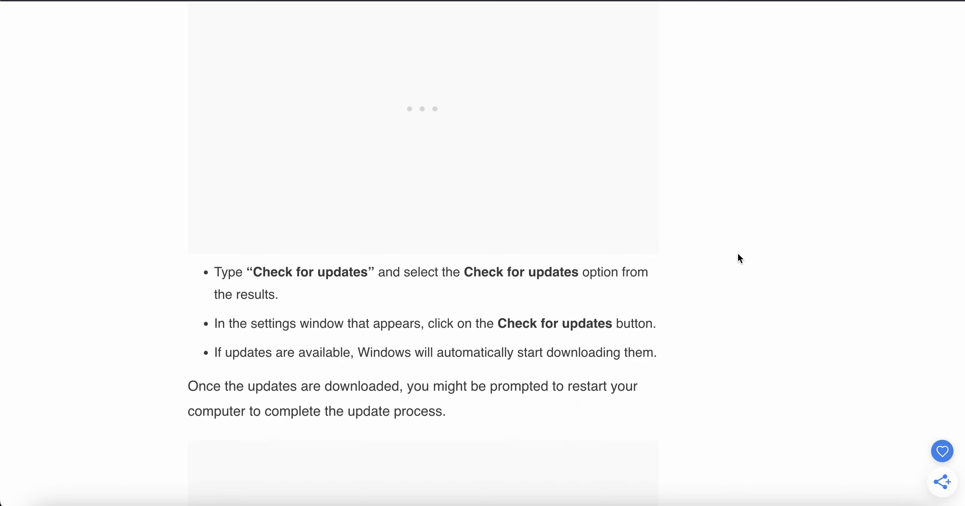
{"action": "scroll", "coordinate": [737, 257], "scroll_direction": "down", "scroll_amount": 3}
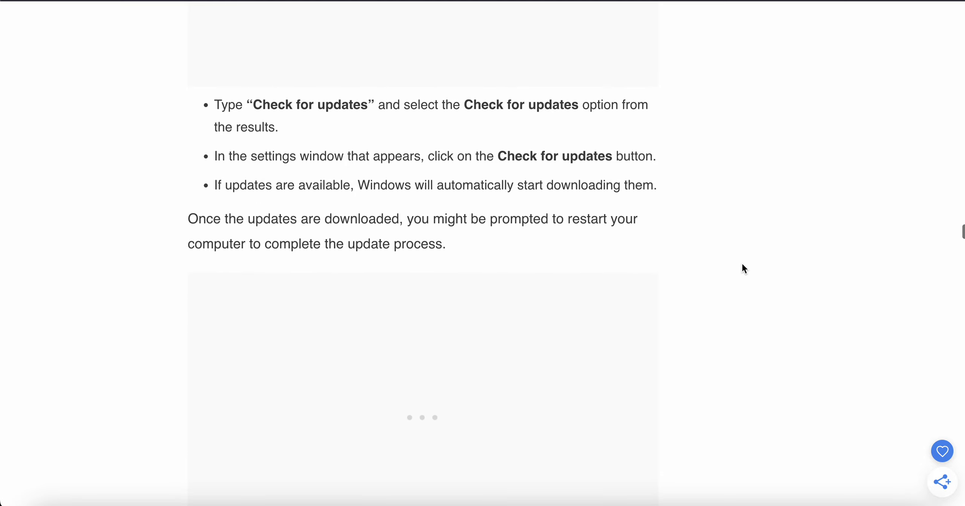
{"action": "scroll", "coordinate": [742, 269], "scroll_direction": "down", "scroll_amount": 2}
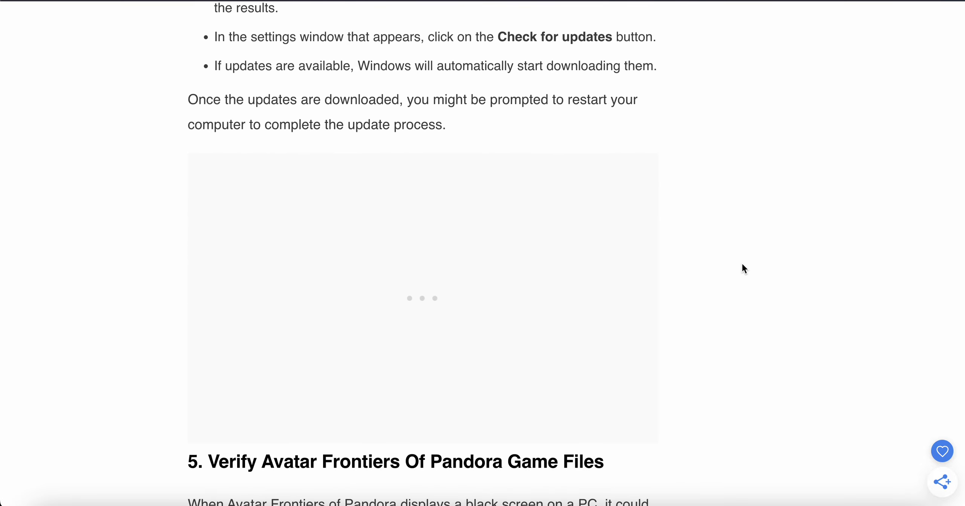
{"action": "scroll", "coordinate": [742, 269], "scroll_direction": "down", "scroll_amount": 2}
{"action": "scroll", "coordinate": [741, 268], "scroll_direction": "down", "scroll_amount": 3}
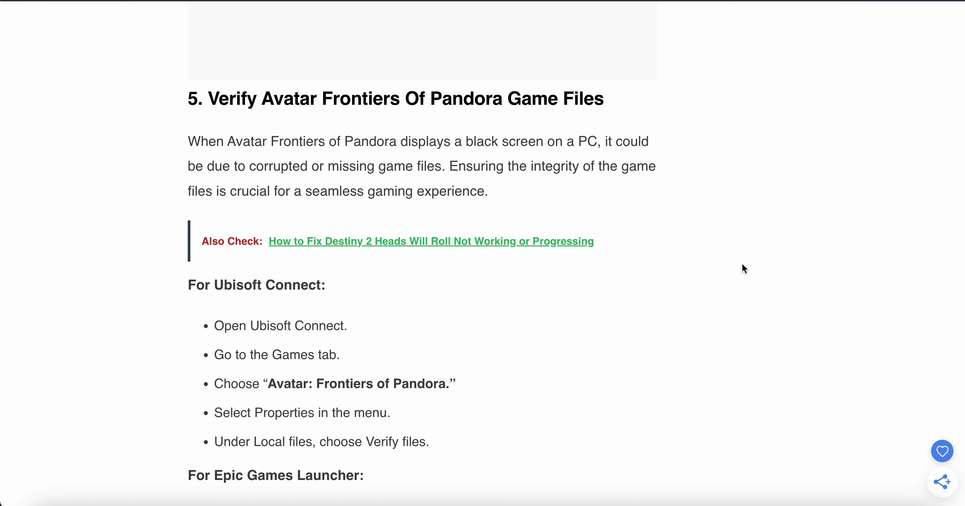
{"action": "scroll", "coordinate": [741, 268], "scroll_direction": "down", "scroll_amount": 1}
{"action": "scroll", "coordinate": [742, 267], "scroll_direction": "down", "scroll_amount": 1}
{"action": "scroll", "coordinate": [741, 268], "scroll_direction": "down", "scroll_amount": 1}
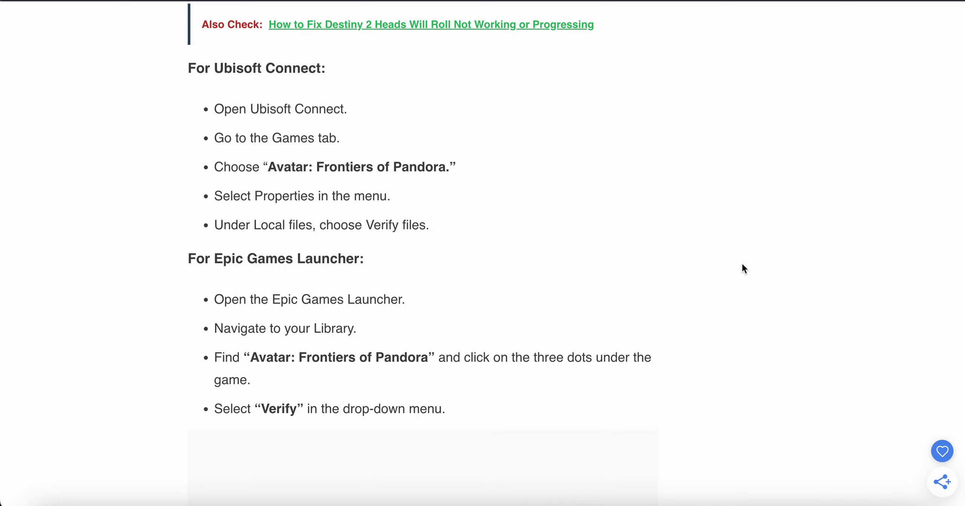
Step: Highlight the For Epic Games Launcher file-verification steps below the Ubisoft Connect list
{"action": "mouse_move", "coordinate": [450, 412]}
{"action": "left_mouse_down"}
{"action": "mouse_move", "coordinate": [222, 316]}
{"action": "mouse_move", "coordinate": [198, 296]}
{"action": "left_mouse_up"}
Step: Clear the text selection before reading the For Steam screenshot and steps
{"action": "left_click", "coordinate": [108, 362]}
{"action": "scroll", "coordinate": [108, 362], "scroll_direction": "down", "scroll_amount": 1}
{"action": "scroll", "coordinate": [108, 362], "scroll_direction": "down", "scroll_amount": 3}
{"action": "scroll", "coordinate": [108, 362], "scroll_direction": "down", "scroll_amount": 3}
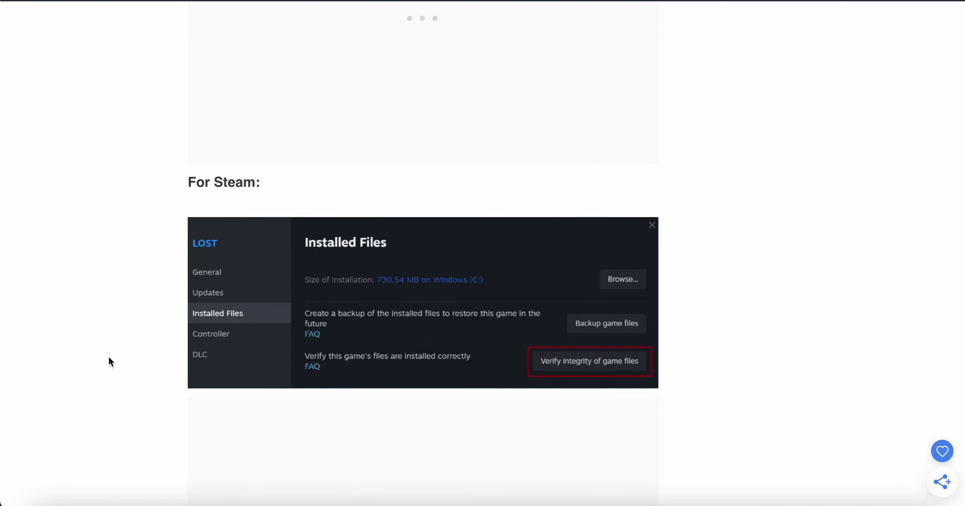
{"action": "scroll", "coordinate": [147, 294], "scroll_direction": "down", "scroll_amount": 1}
{"action": "scroll", "coordinate": [147, 298], "scroll_direction": "down", "scroll_amount": 1}
{"action": "scroll", "coordinate": [147, 298], "scroll_direction": "down", "scroll_amount": 2}
{"action": "scroll", "coordinate": [147, 299], "scroll_direction": "down", "scroll_amount": 1}
{"action": "scroll", "coordinate": [147, 298], "scroll_direction": "down", "scroll_amount": 1}
{"action": "scroll", "coordinate": [146, 298], "scroll_direction": "down", "scroll_amount": 1}
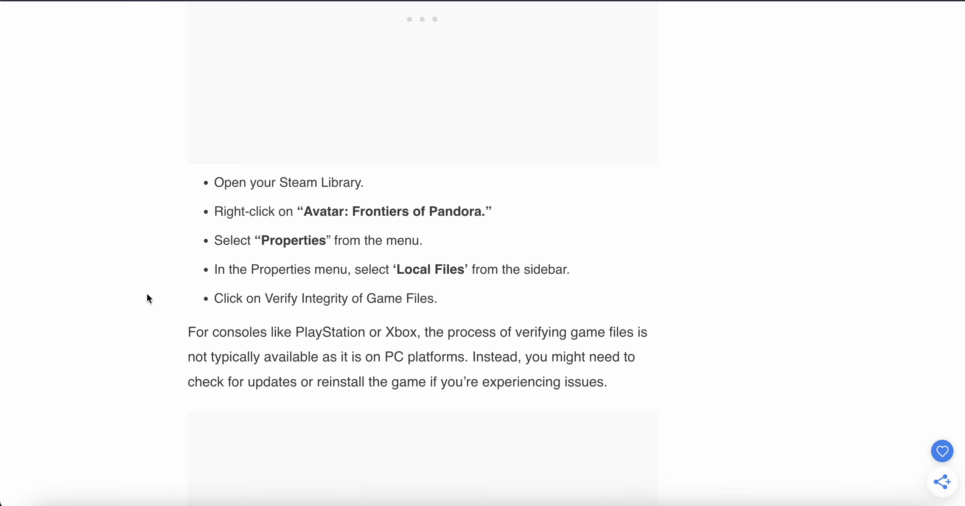
{"action": "scroll", "coordinate": [147, 293], "scroll_direction": "down", "scroll_amount": 5}
{"action": "scroll", "coordinate": [147, 294], "scroll_direction": "down", "scroll_amount": 2}
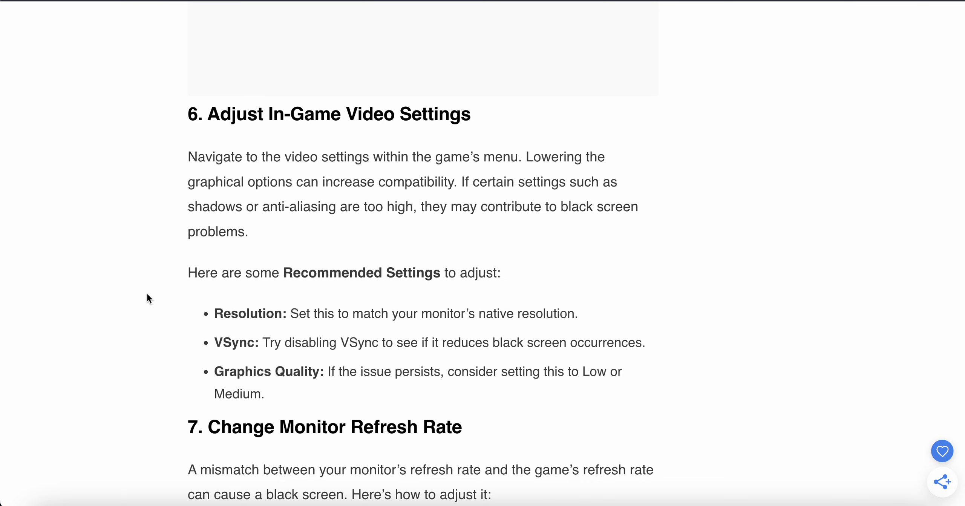
{"action": "scroll", "coordinate": [147, 298], "scroll_direction": "down", "scroll_amount": 5}
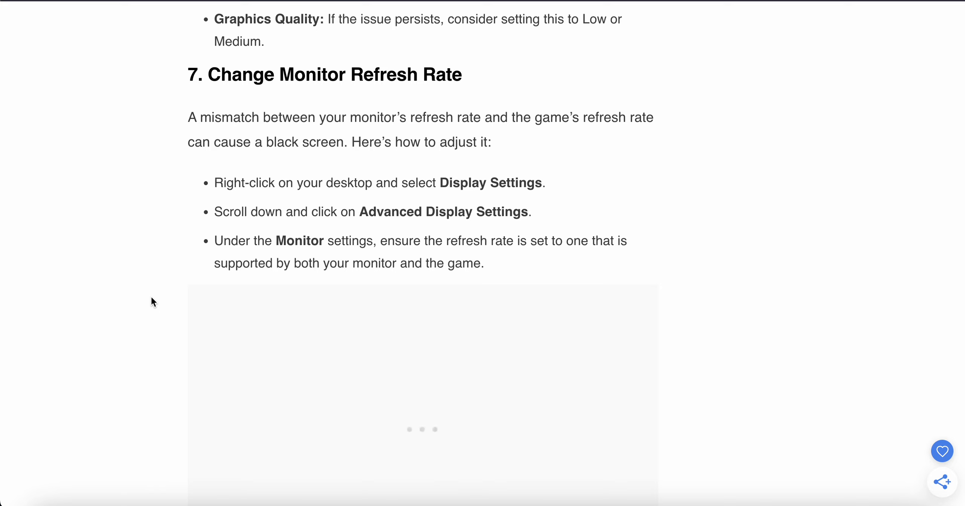
{"action": "scroll", "coordinate": [151, 301], "scroll_direction": "down", "scroll_amount": 1}
{"action": "scroll", "coordinate": [151, 301], "scroll_direction": "down", "scroll_amount": 2}
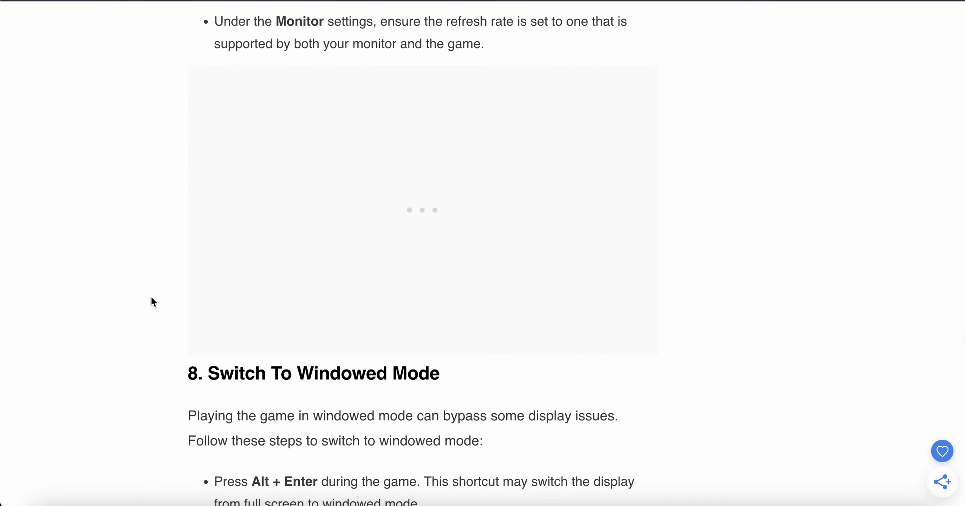
{"action": "scroll", "coordinate": [150, 301], "scroll_direction": "down", "scroll_amount": 1}
{"action": "scroll", "coordinate": [151, 302], "scroll_direction": "down", "scroll_amount": 2}
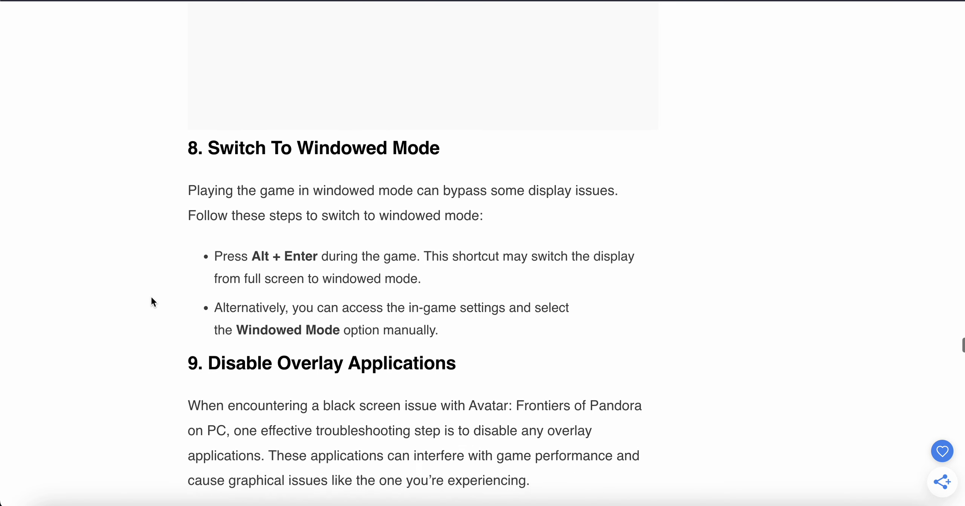
{"action": "scroll", "coordinate": [151, 301], "scroll_direction": "down", "scroll_amount": 1}
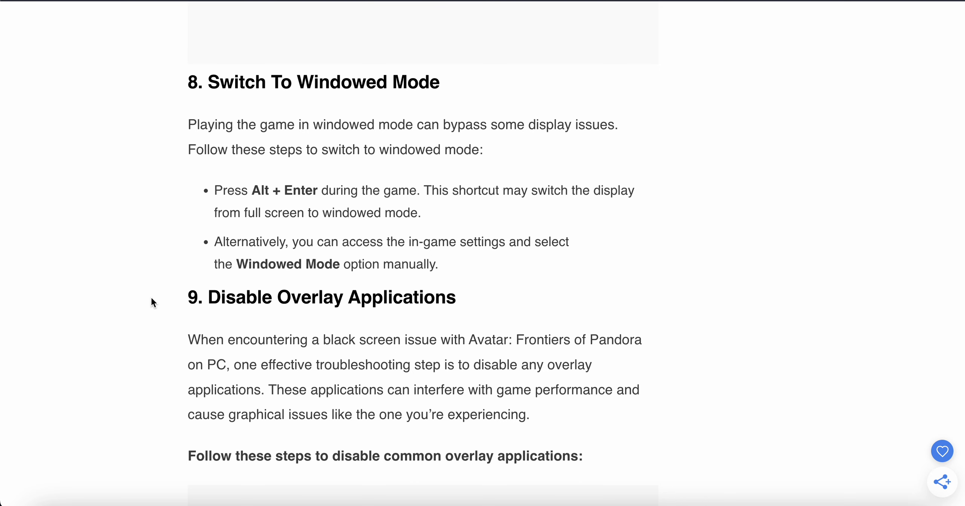
{"action": "scroll", "coordinate": [151, 303], "scroll_direction": "down", "scroll_amount": 1}
{"action": "scroll", "coordinate": [152, 302], "scroll_direction": "down", "scroll_amount": 5}
{"action": "scroll", "coordinate": [151, 303], "scroll_direction": "down", "scroll_amount": 1}
{"action": "scroll", "coordinate": [151, 303], "scroll_direction": "down", "scroll_amount": 1}
{"action": "scroll", "coordinate": [151, 303], "scroll_direction": "down", "scroll_amount": 2}
{"action": "scroll", "coordinate": [152, 302], "scroll_direction": "down", "scroll_amount": 1}
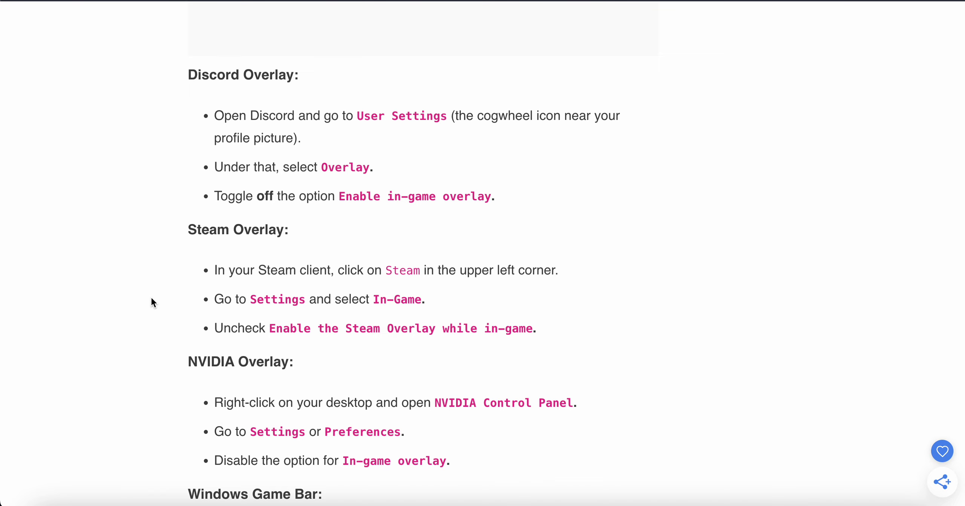
{"action": "scroll", "coordinate": [151, 302], "scroll_direction": "down", "scroll_amount": 3}
Step: Highlight the NVIDIA and Windows Game Bar overlay steps, then clear the selection
{"action": "mouse_move", "coordinate": [224, 192]}
{"action": "left_mouse_down"}
{"action": "mouse_move", "coordinate": [333, 371]}
{"action": "mouse_move", "coordinate": [329, 407]}
{"action": "left_mouse_up"}
{"action": "left_click", "coordinate": [62, 356]}
{"action": "scroll", "coordinate": [62, 361], "scroll_direction": "down", "scroll_amount": 3}
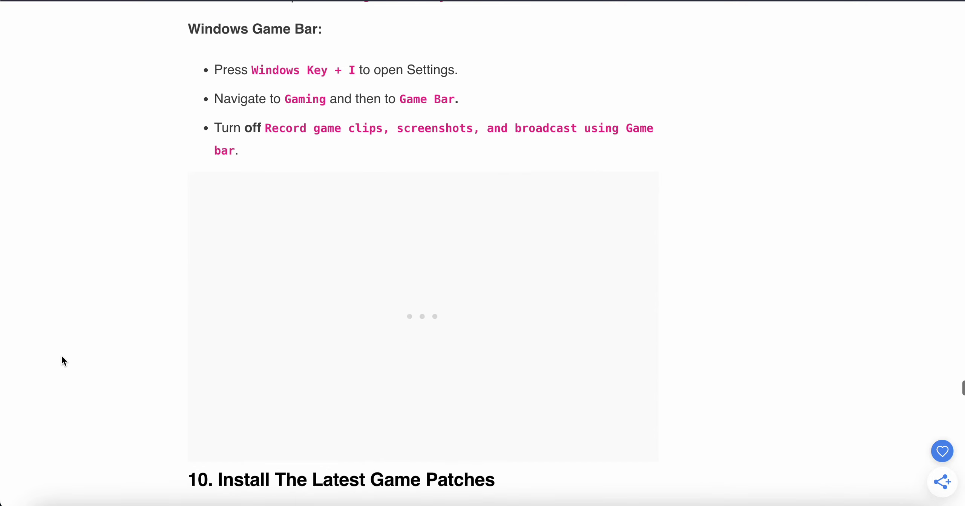
{"action": "scroll", "coordinate": [62, 361], "scroll_direction": "down", "scroll_amount": 1}
{"action": "scroll", "coordinate": [62, 361], "scroll_direction": "down", "scroll_amount": 2}
{"action": "scroll", "coordinate": [62, 360], "scroll_direction": "down", "scroll_amount": 1}
{"action": "scroll", "coordinate": [62, 360], "scroll_direction": "down", "scroll_amount": 1}
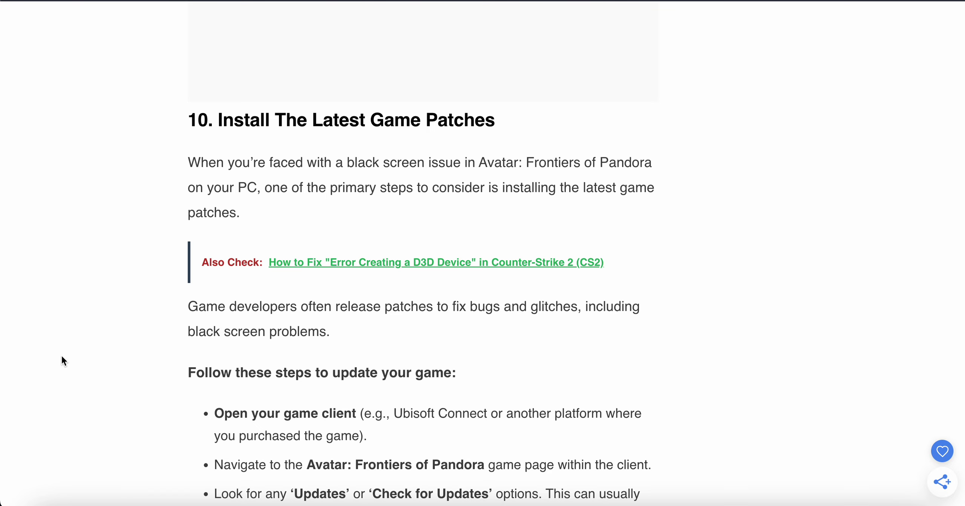
{"action": "scroll", "coordinate": [61, 360], "scroll_direction": "down", "scroll_amount": 1}
{"action": "scroll", "coordinate": [62, 361], "scroll_direction": "down", "scroll_amount": 1}
{"action": "scroll", "coordinate": [62, 361], "scroll_direction": "down", "scroll_amount": 2}
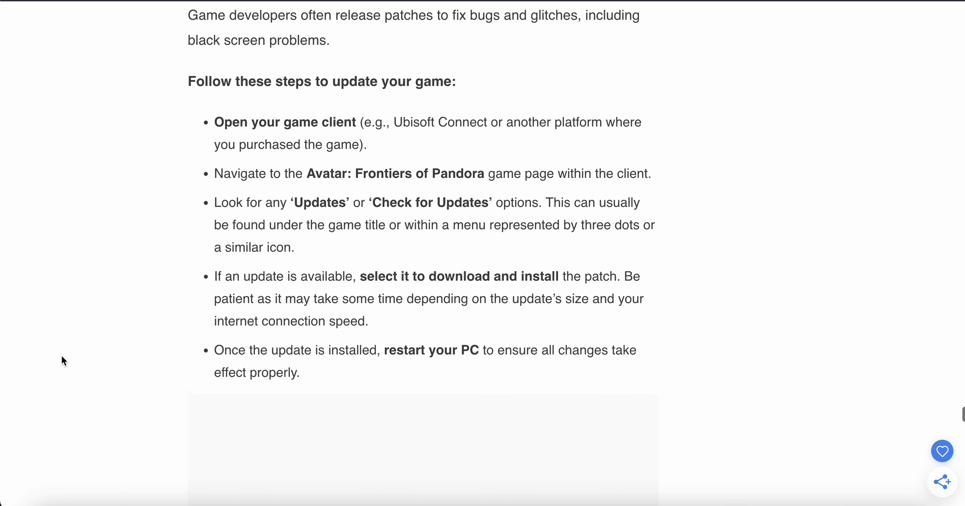
{"action": "scroll", "coordinate": [61, 361], "scroll_direction": "down", "scroll_amount": 4}
{"action": "scroll", "coordinate": [62, 364], "scroll_direction": "down", "scroll_amount": 3}
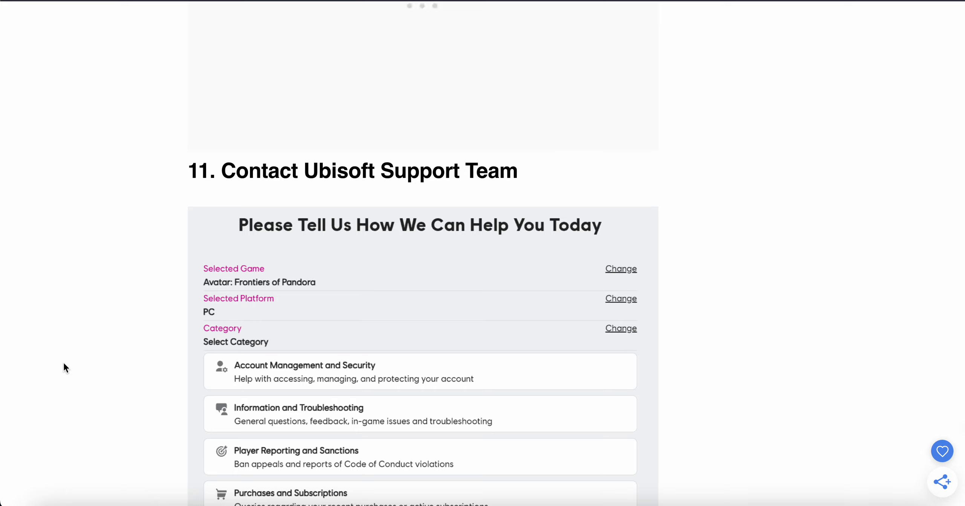